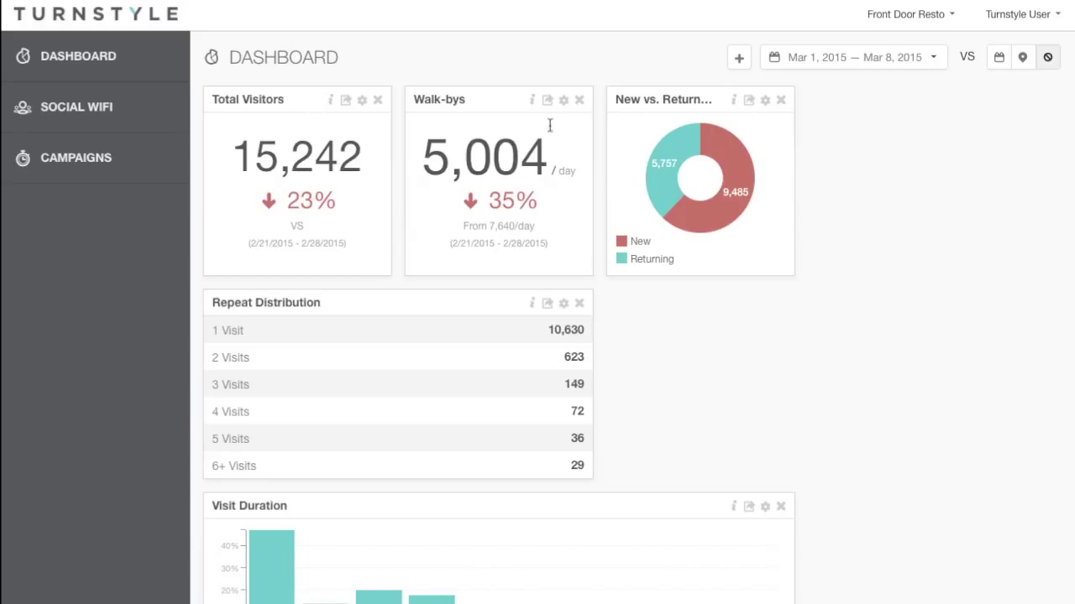
Step: Move the New vs. Returning widget, then dismiss an unneeded add-widget form
drag(670, 98, 709, 79)
click(740, 59)
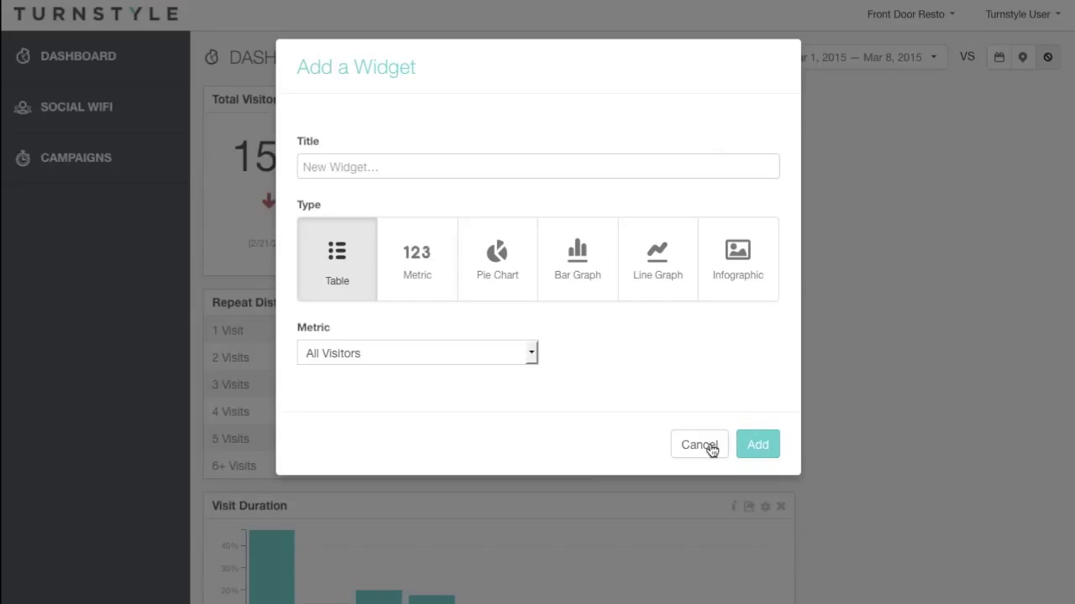
click(699, 445)
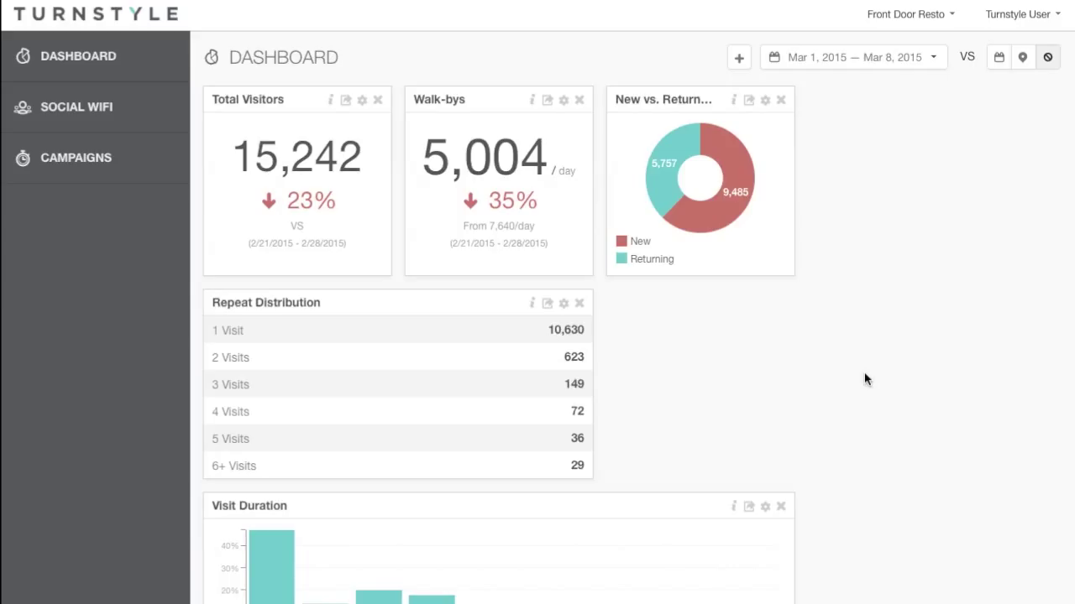
Step: Add a Metric-type Total Visitors widget (15,242, down 23%) to the top row
click(738, 58)
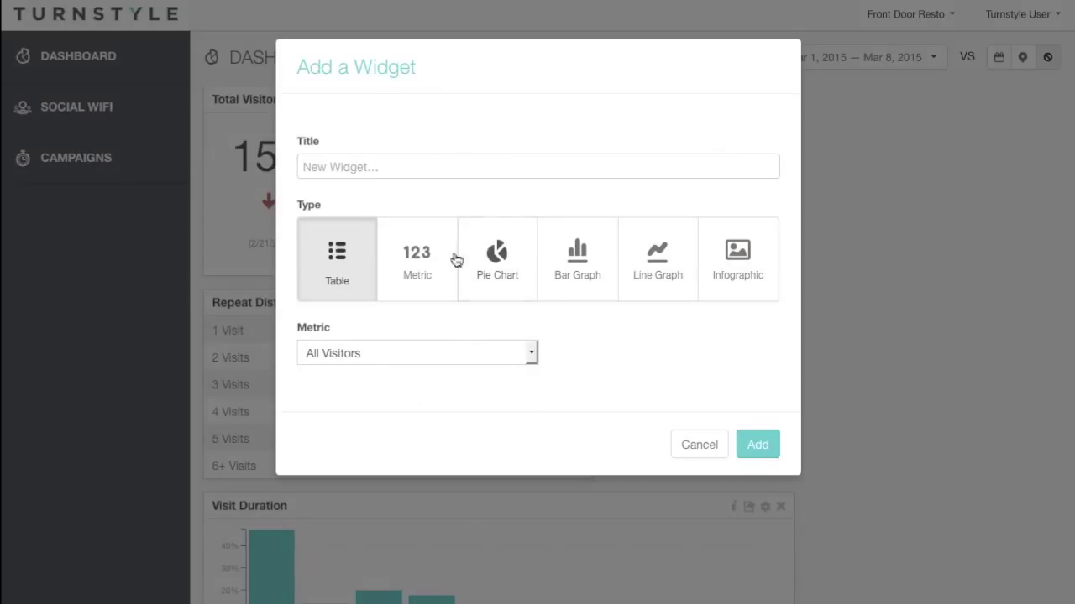
click(533, 354)
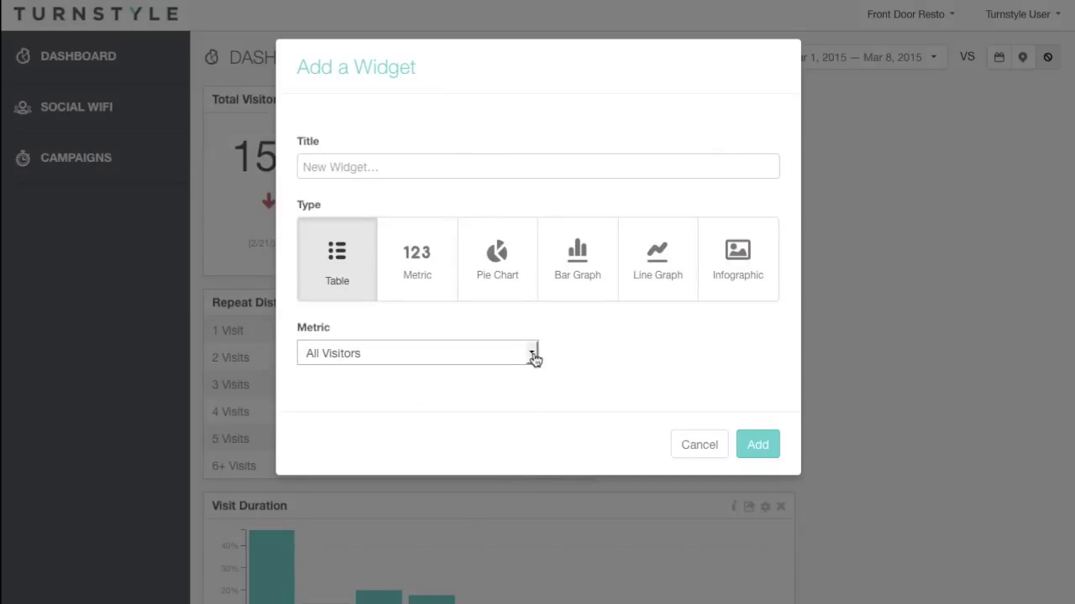
click(643, 377)
click(405, 270)
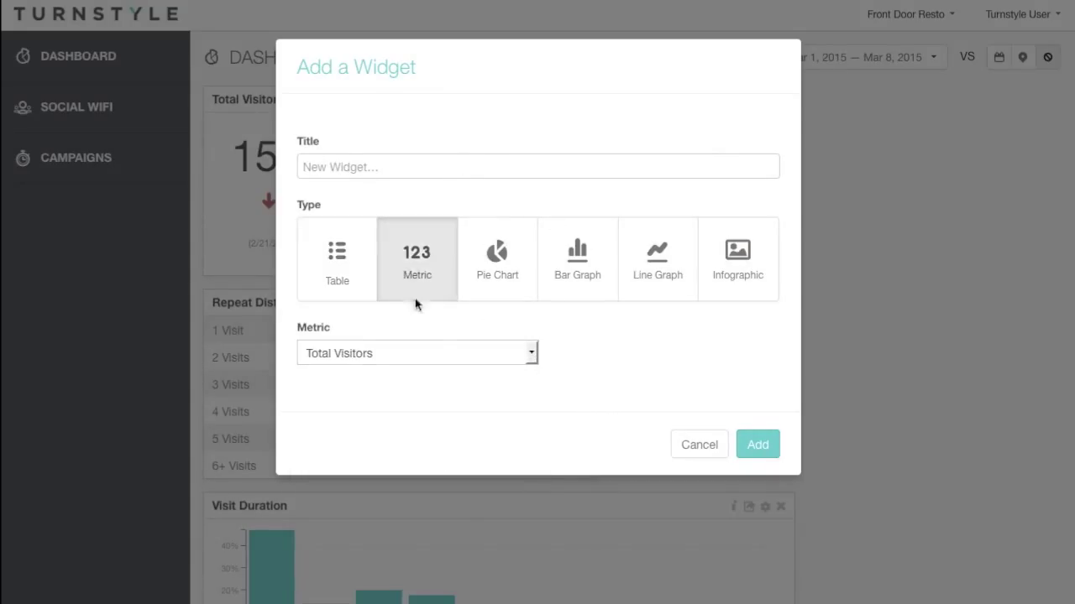
click(750, 449)
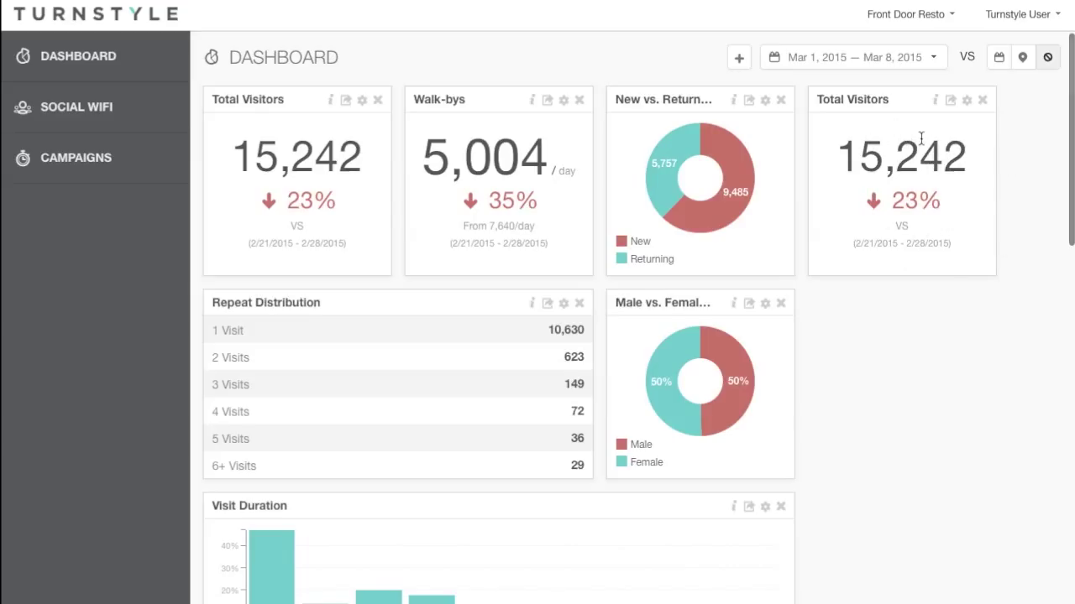
click(843, 61)
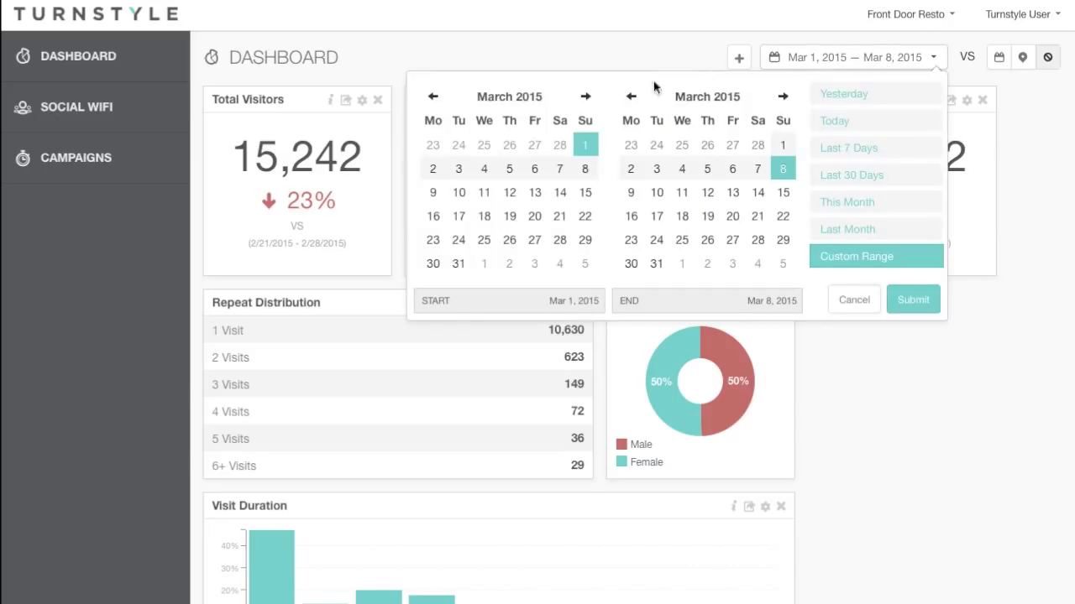
click(913, 311)
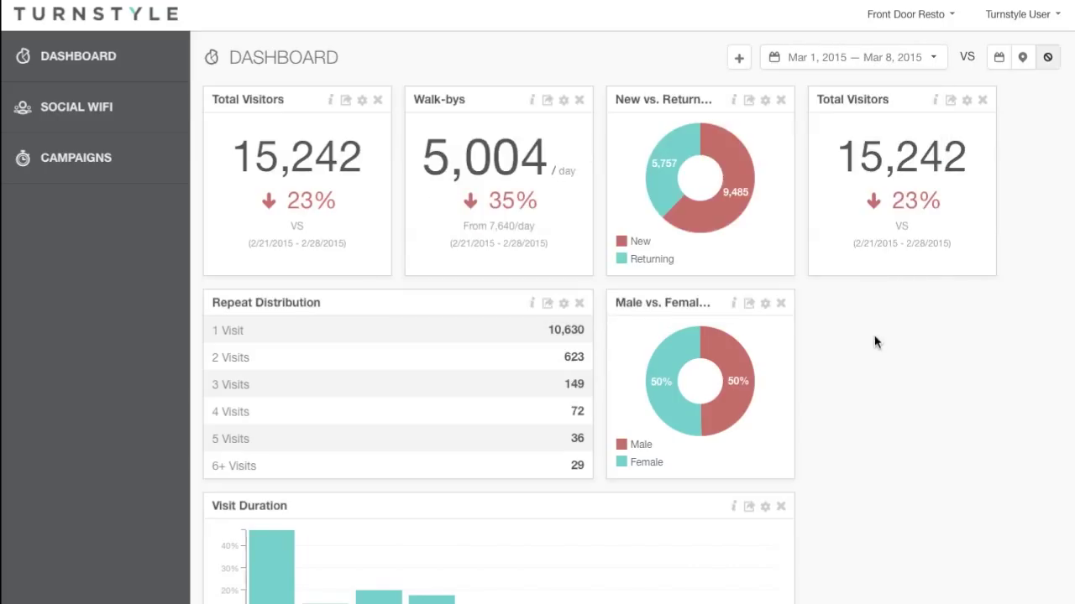
scroll(859, 367, down, 3)
scroll(914, 268, up, 1)
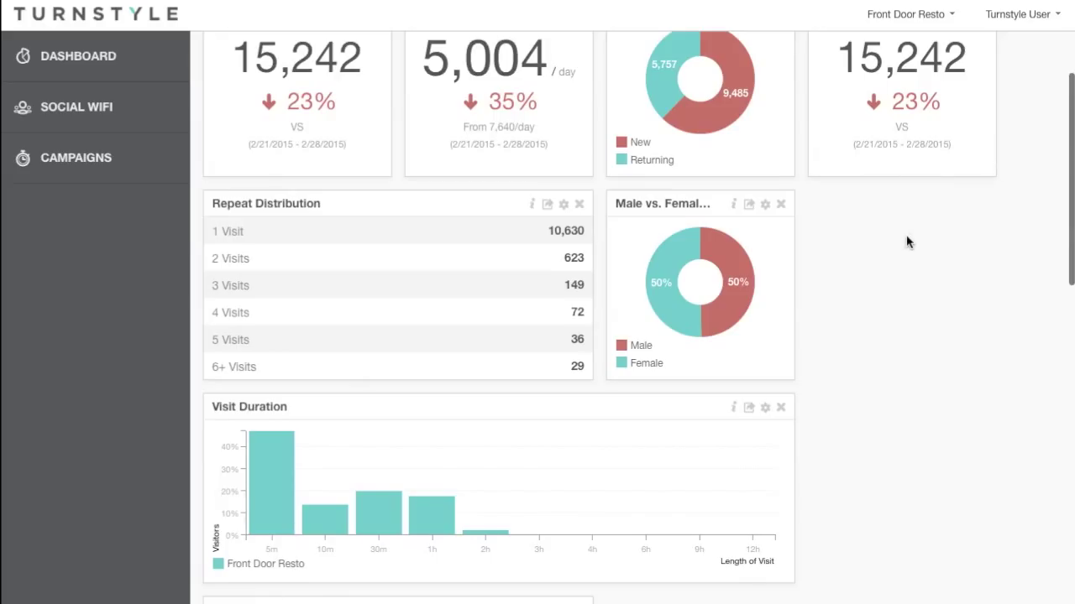
scroll(907, 241, up, 3)
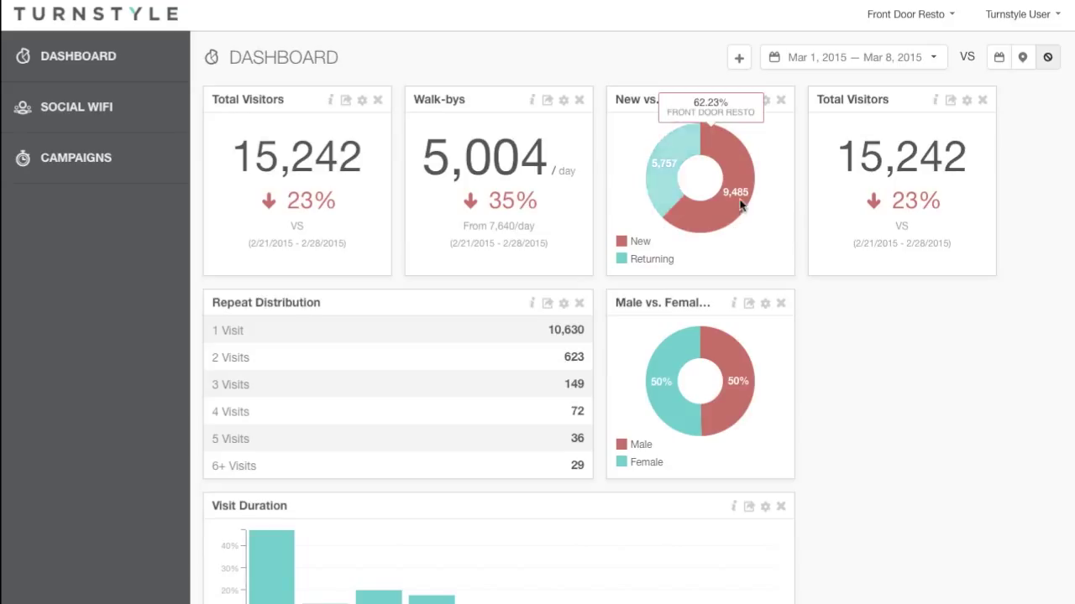
mouse_move(656, 170)
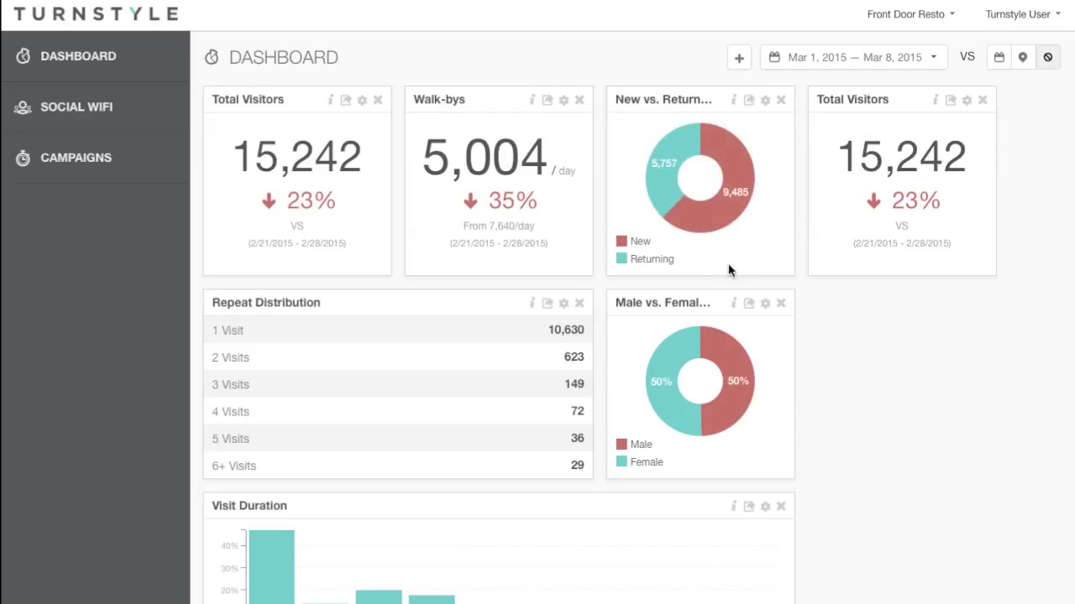
scroll(597, 245, down, 3)
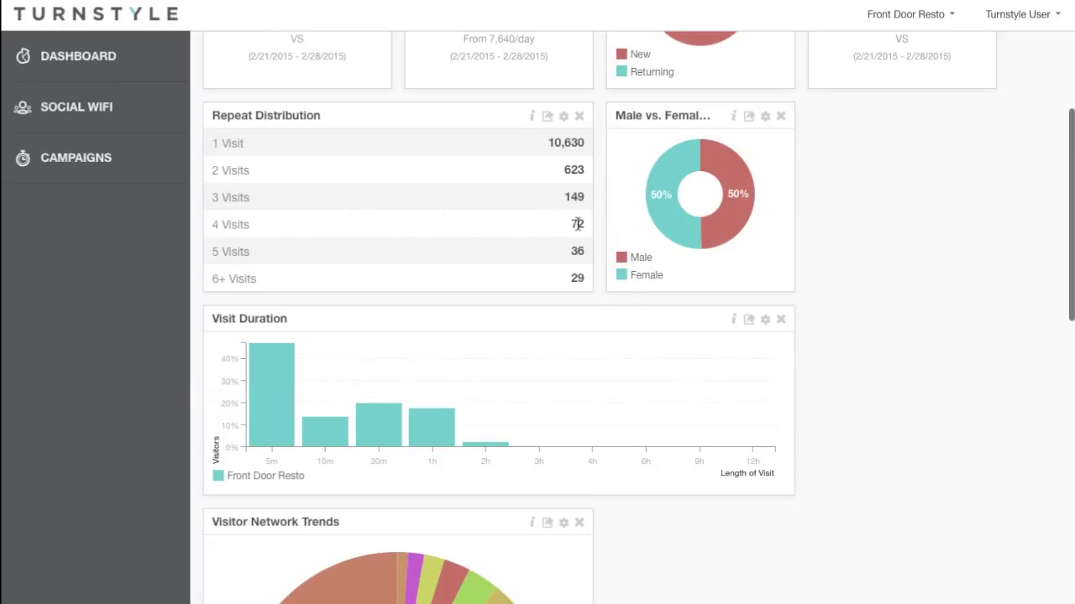
scroll(878, 313, down, 1)
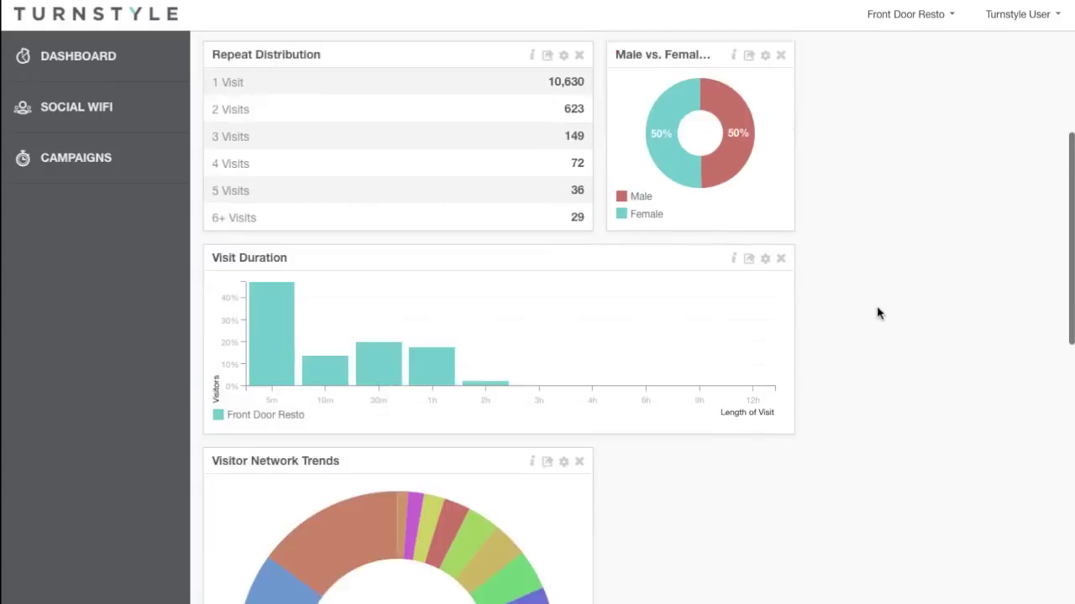
scroll(878, 313, down, 2)
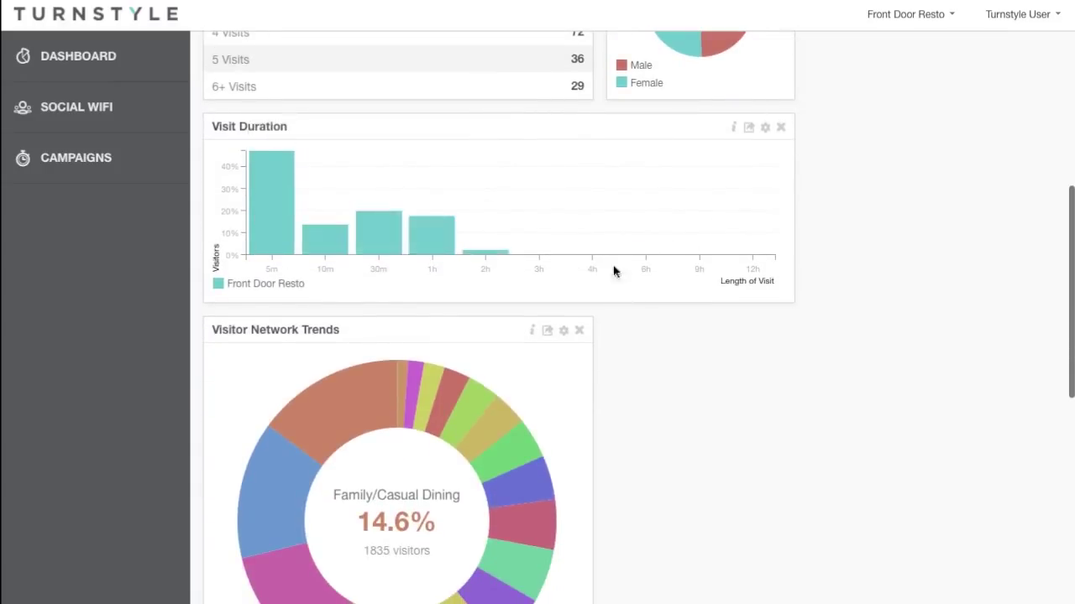
mouse_move(267, 179)
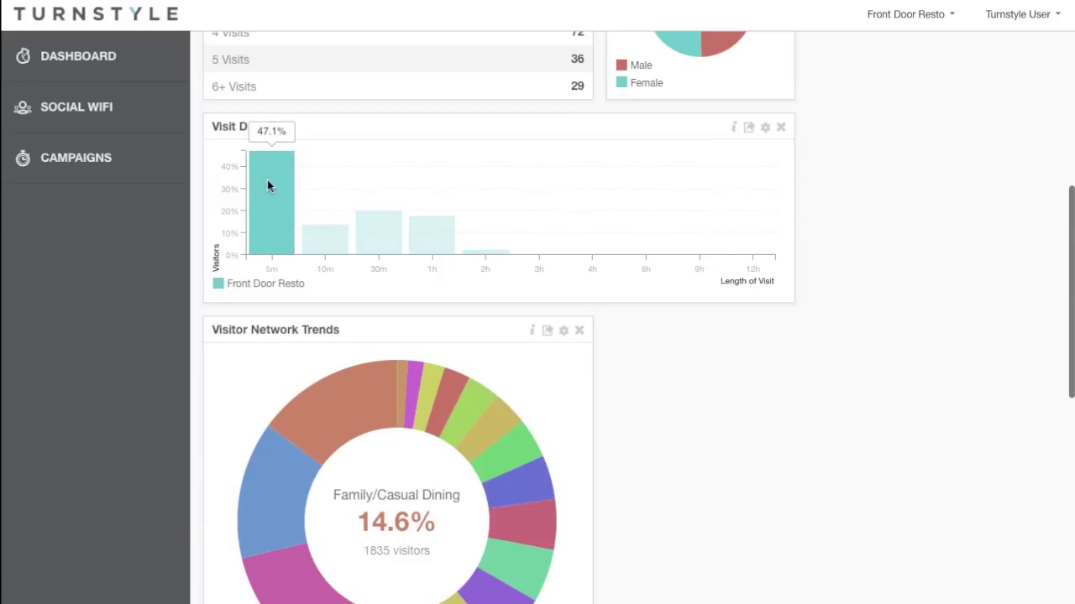
mouse_move(434, 241)
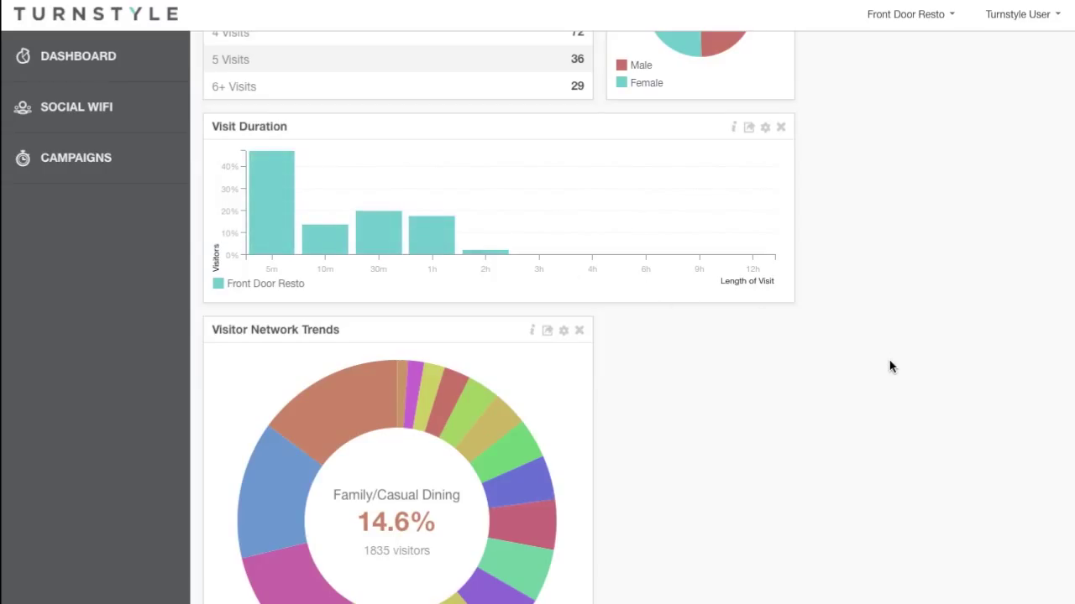
scroll(891, 367, down, 3)
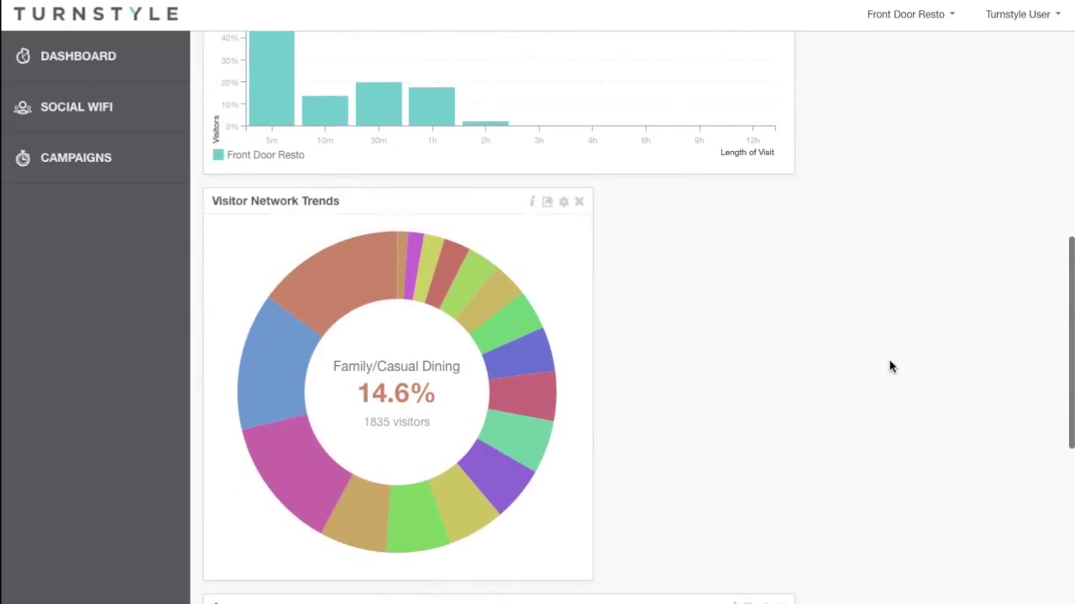
scroll(890, 366, down, 1)
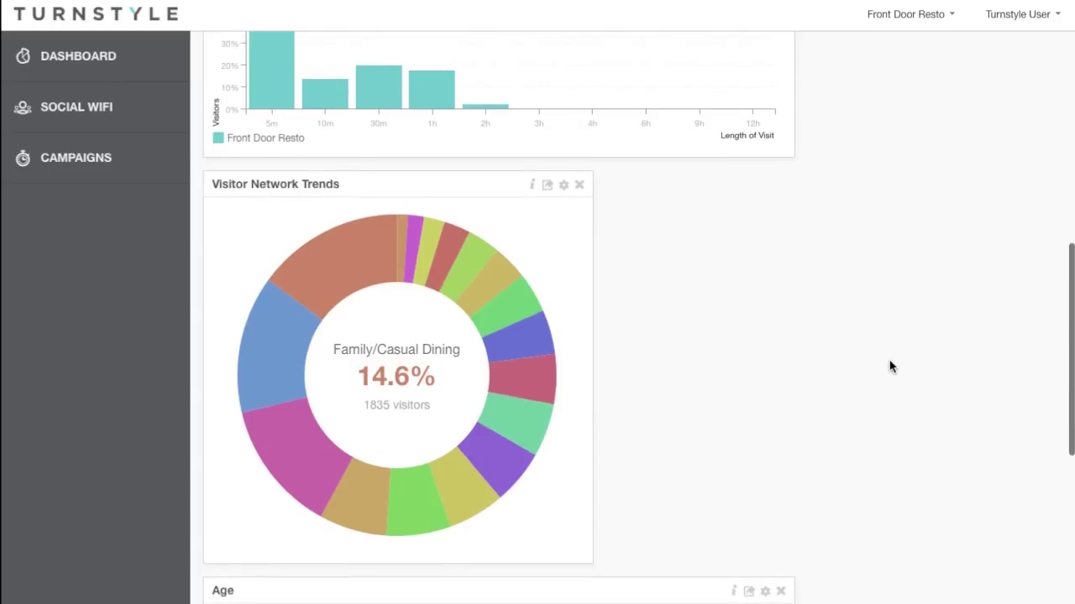
mouse_move(265, 366)
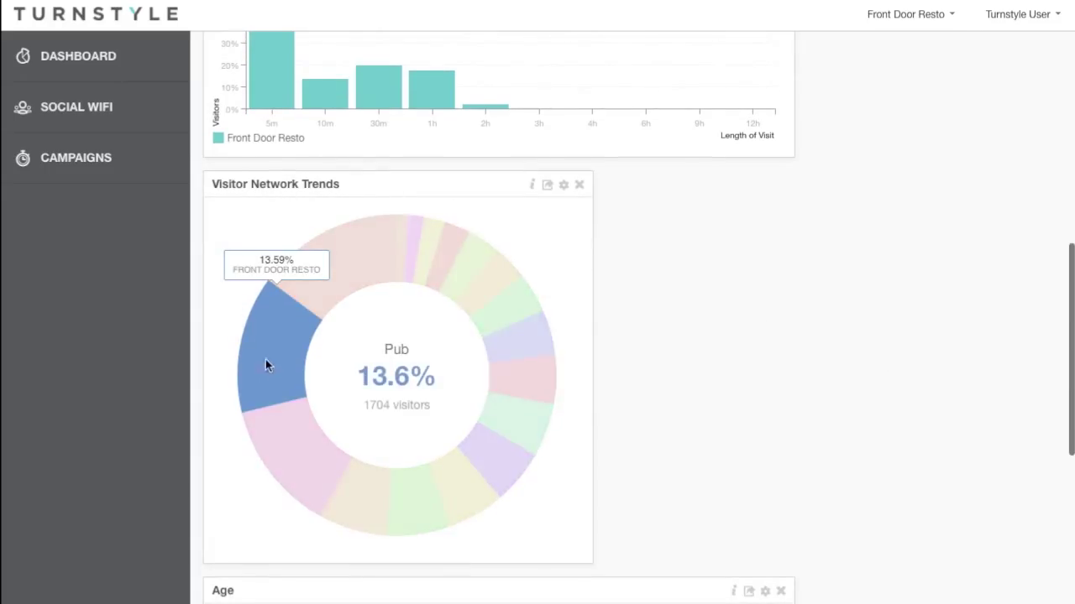
mouse_move(411, 261)
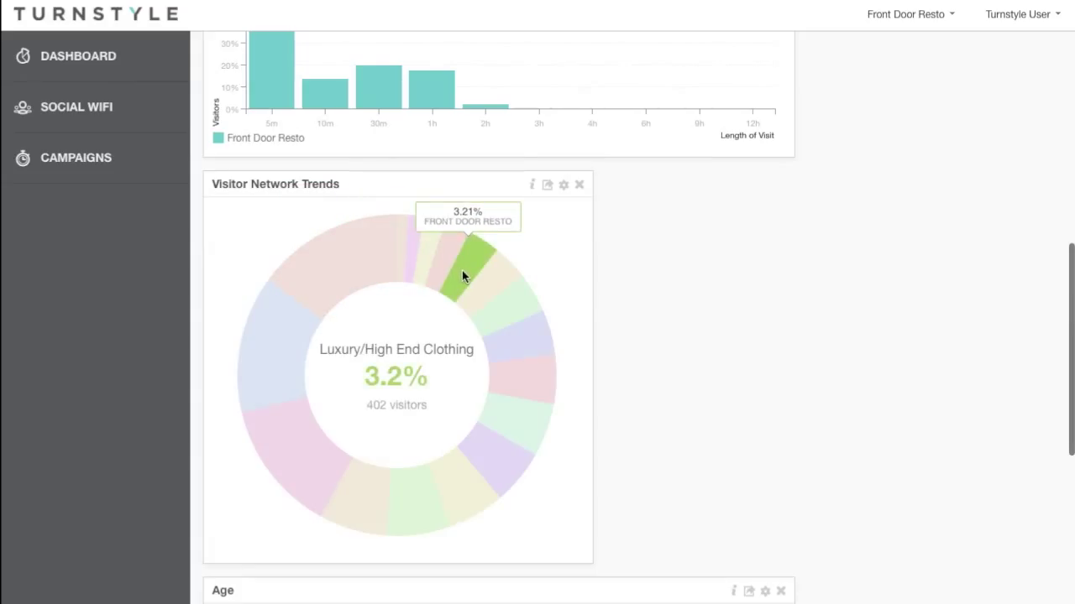
mouse_move(477, 286)
mouse_move(517, 340)
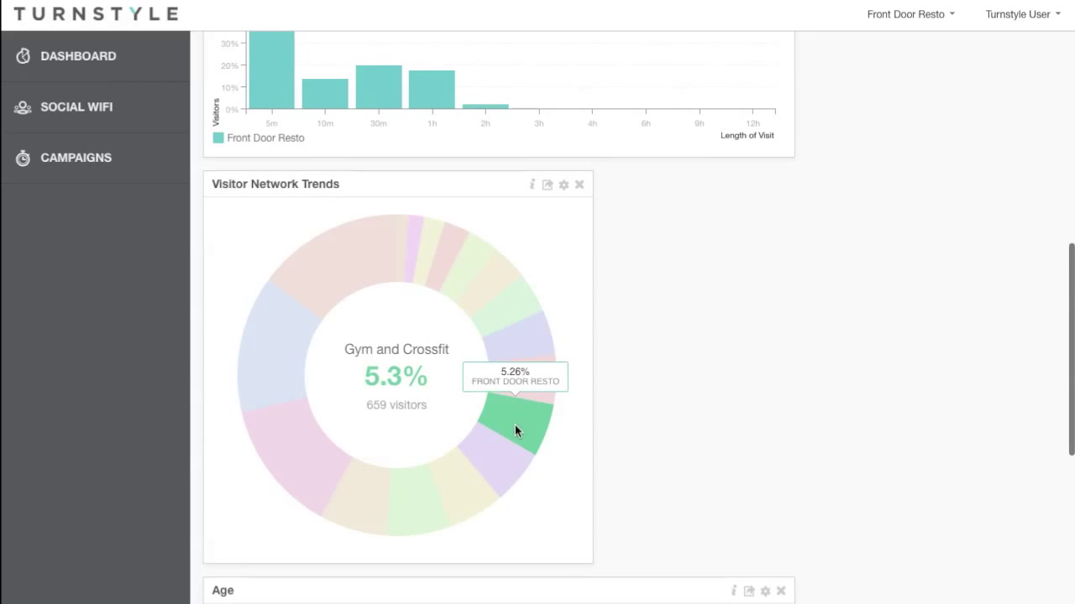
mouse_move(505, 455)
scroll(795, 281, up, 3)
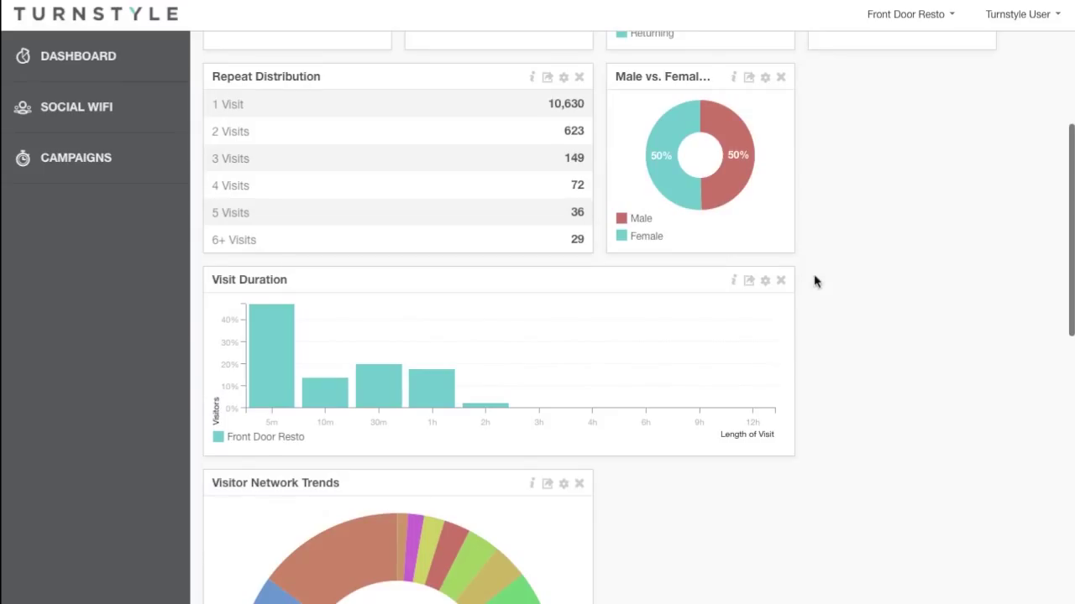
scroll(806, 269, up, 3)
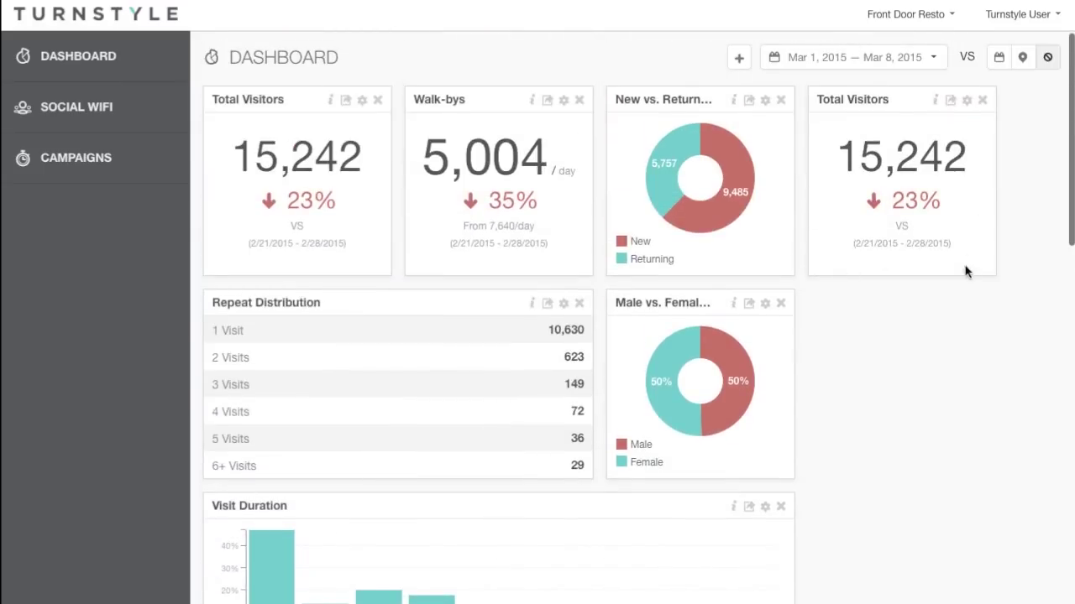
scroll(919, 384, down, 1)
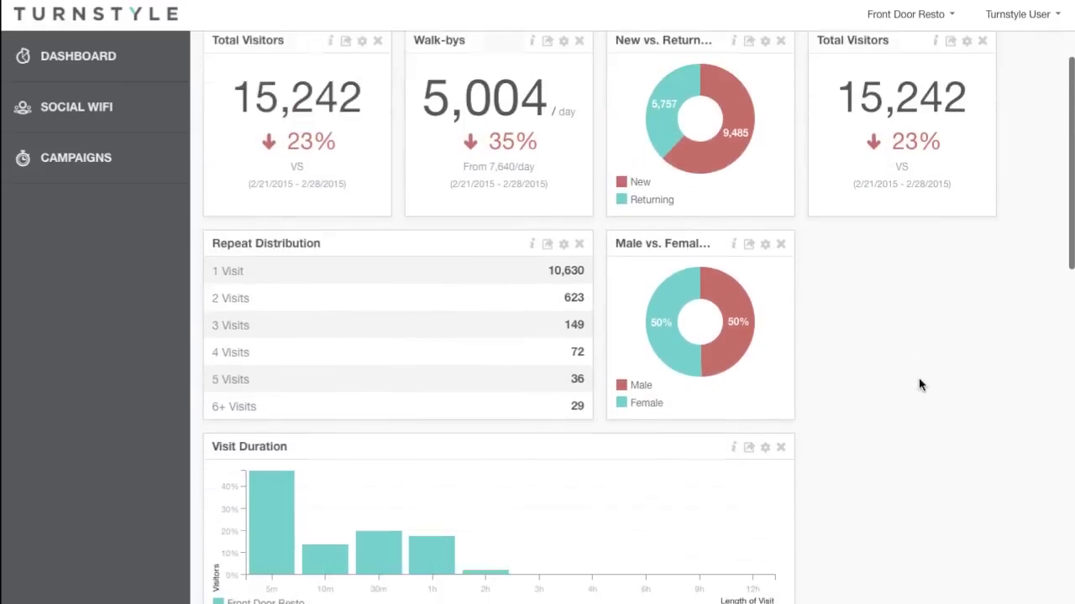
scroll(920, 384, down, 3)
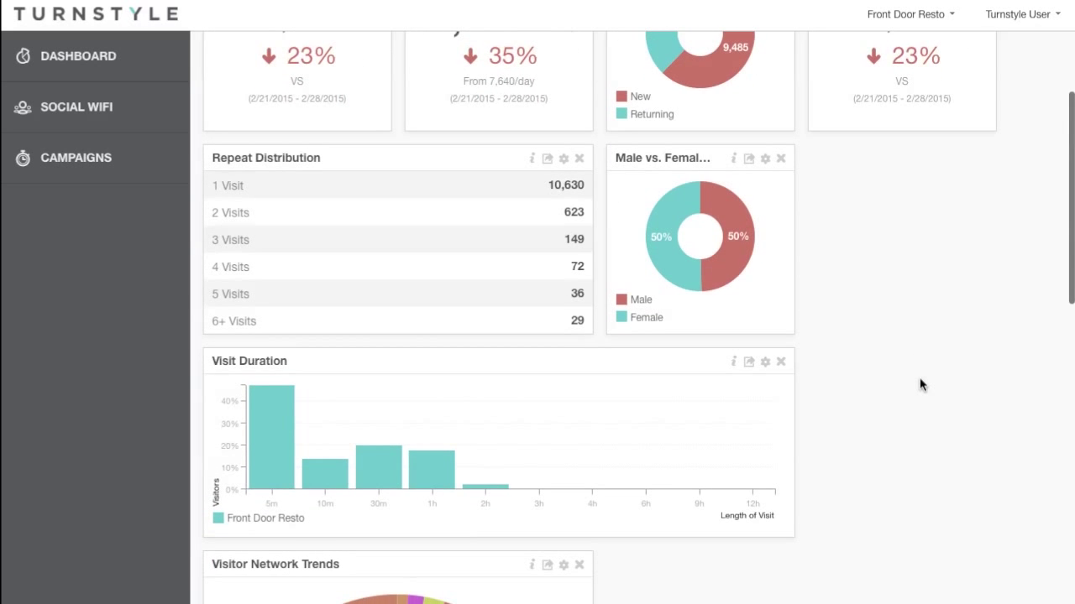
scroll(921, 384, down, 3)
scroll(921, 385, down, 2)
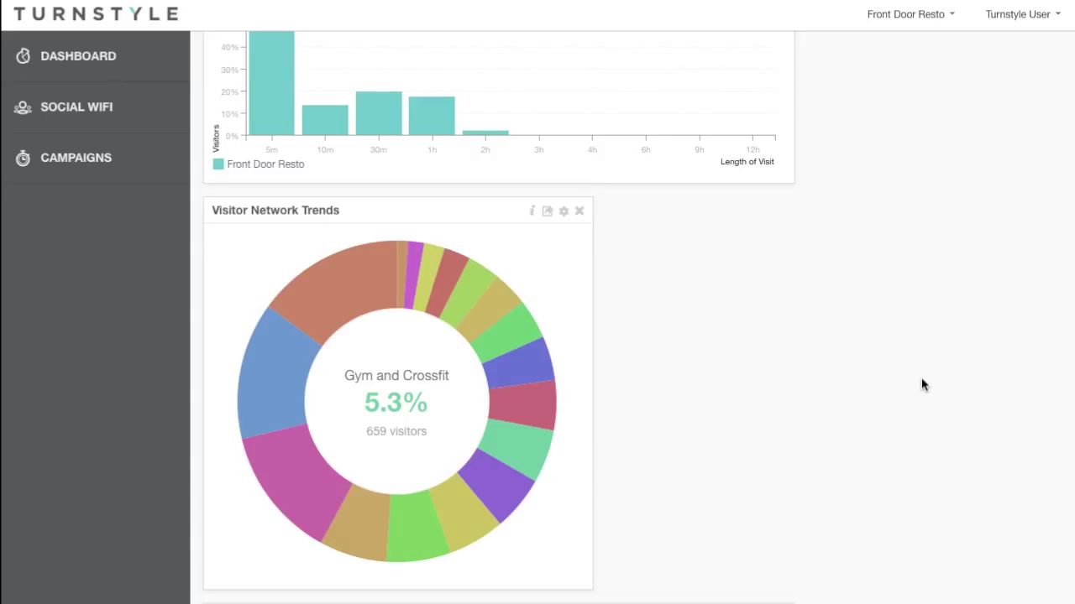
scroll(922, 380, down, 5)
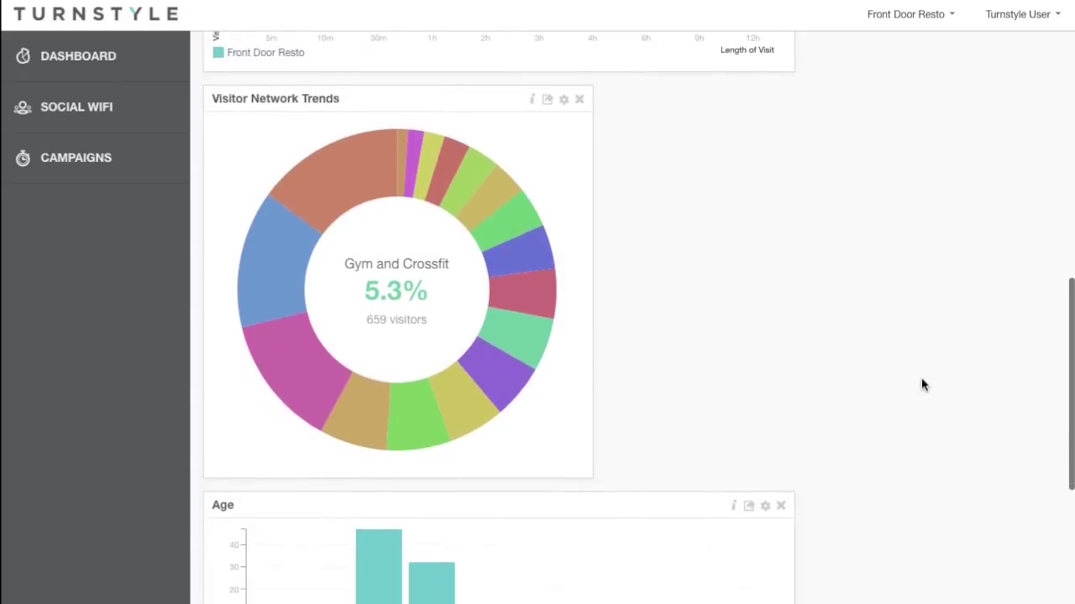
scroll(921, 384, down, 1)
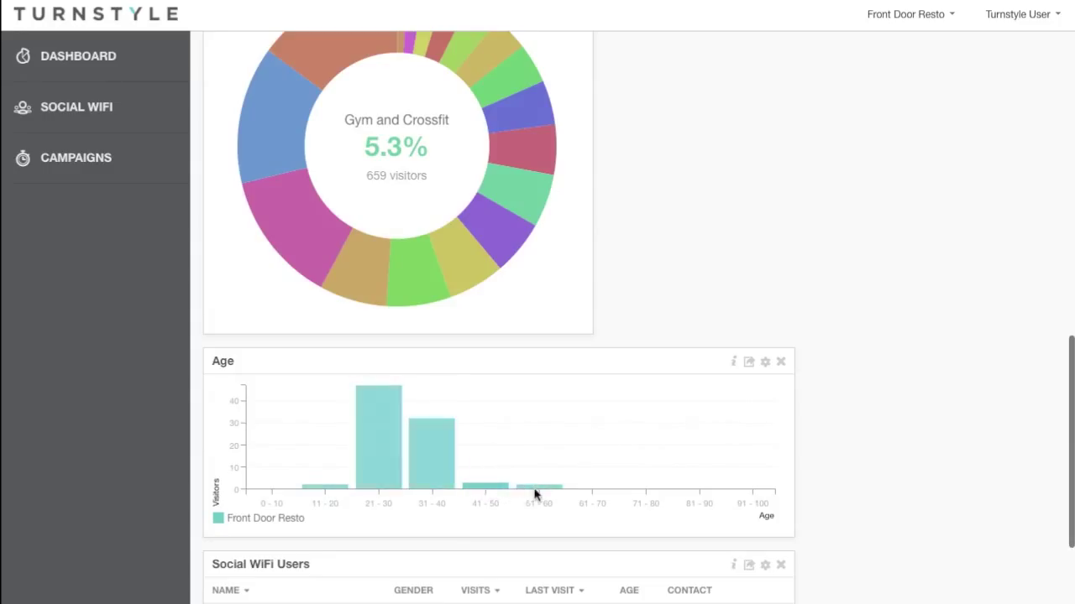
scroll(982, 495, down, 3)
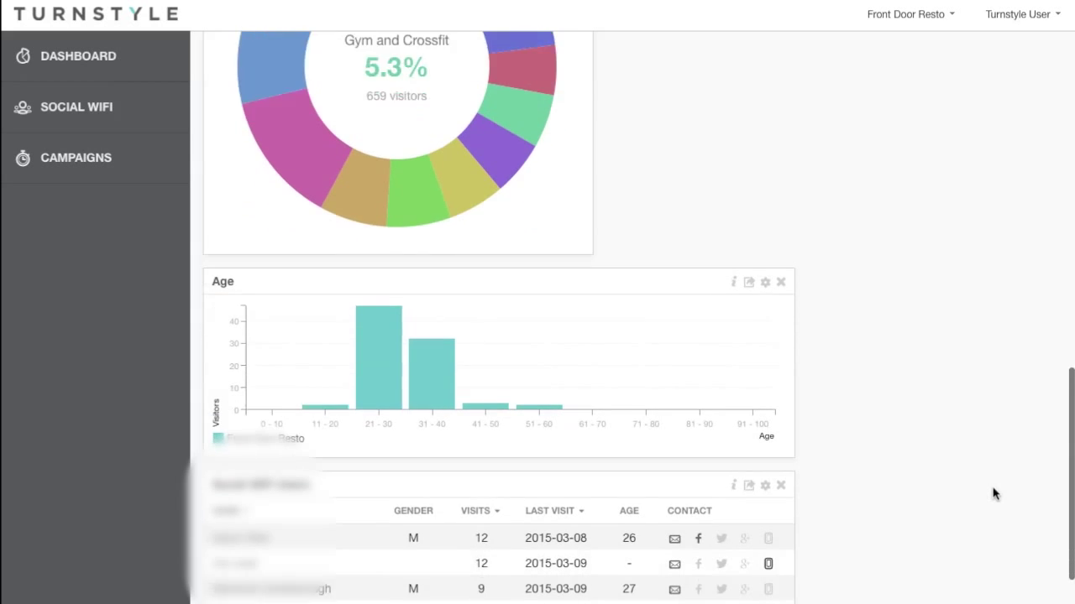
scroll(994, 496, up, 15)
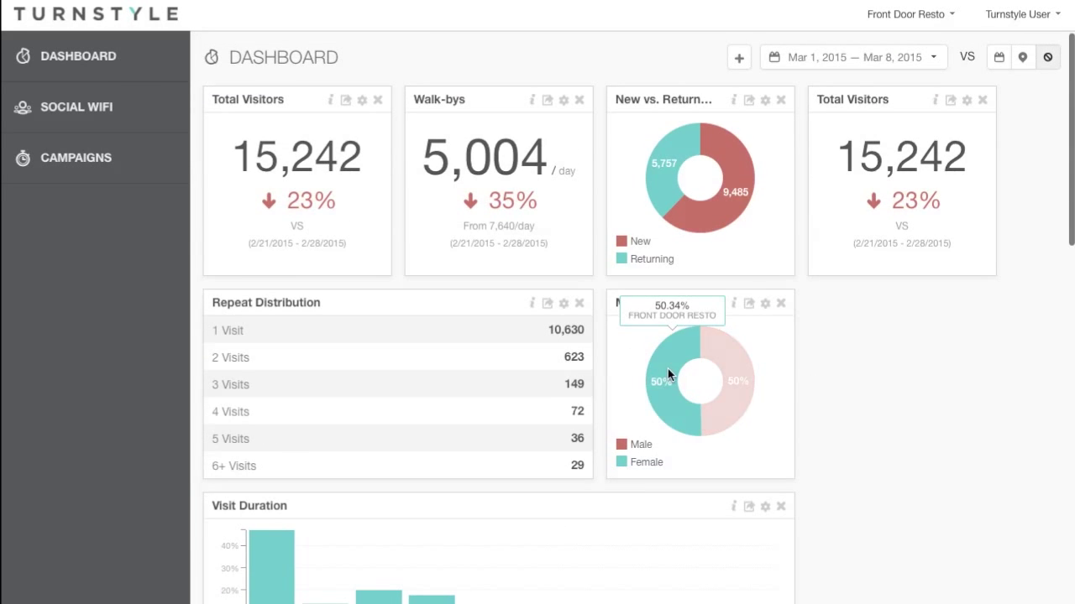
mouse_move(739, 368)
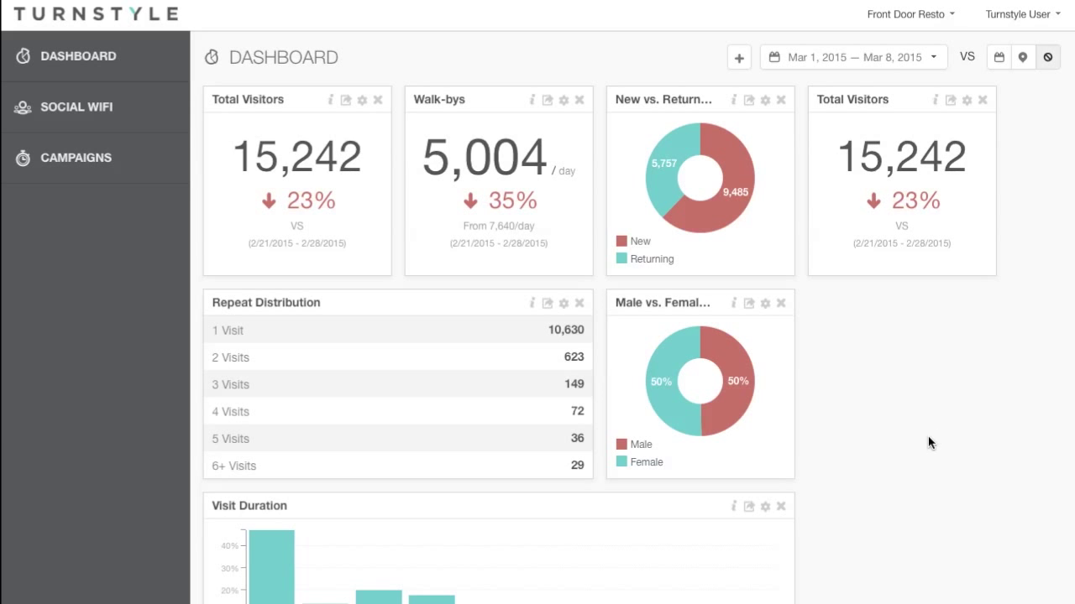
scroll(927, 444, down, 9)
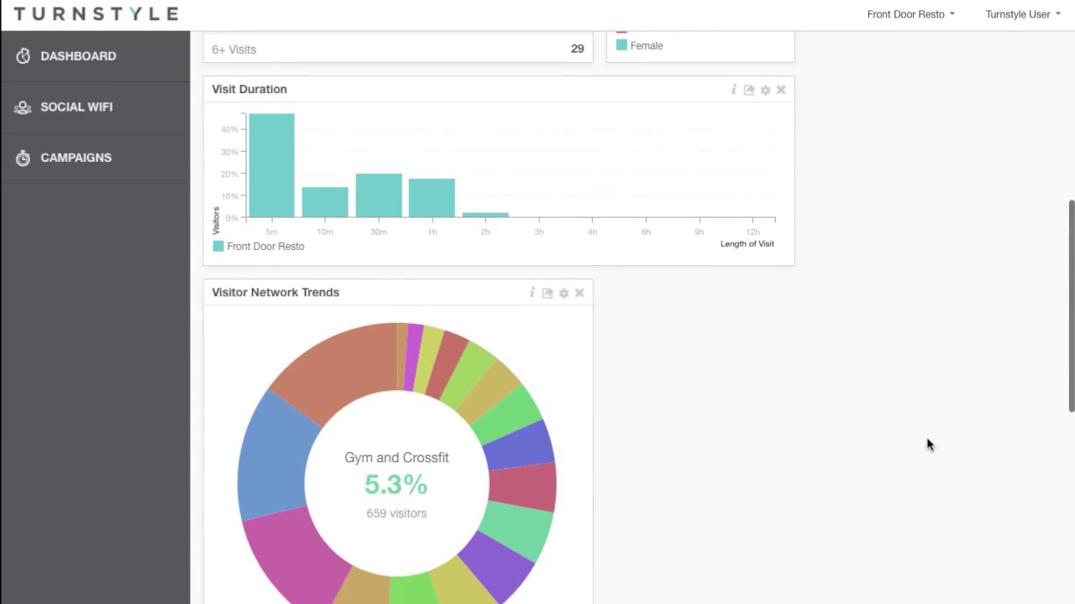
scroll(928, 444, down, 2)
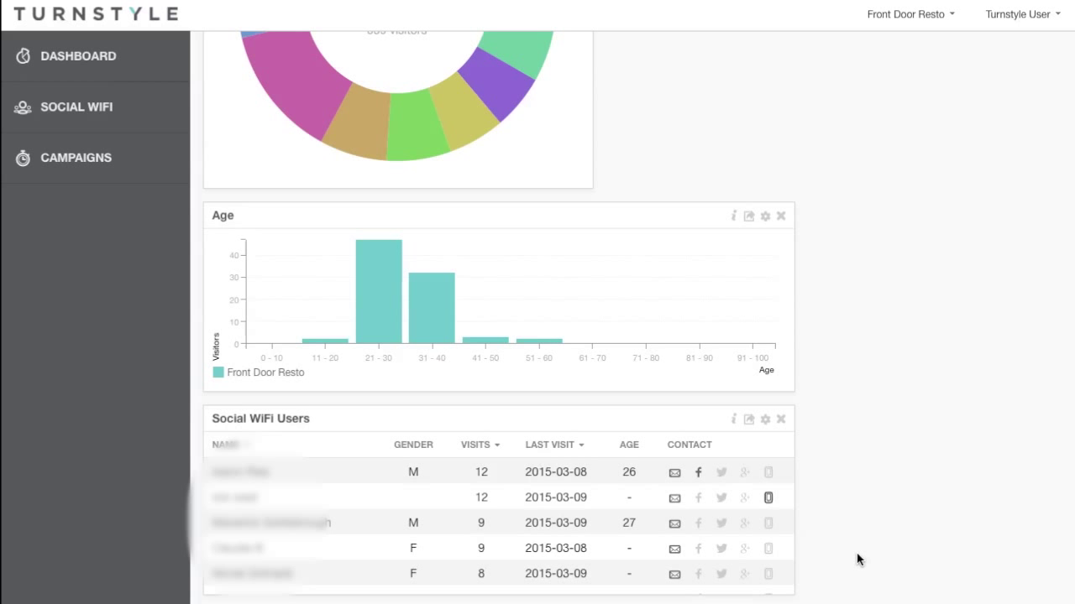
scroll(857, 555, up, 10)
scroll(856, 552, up, 2)
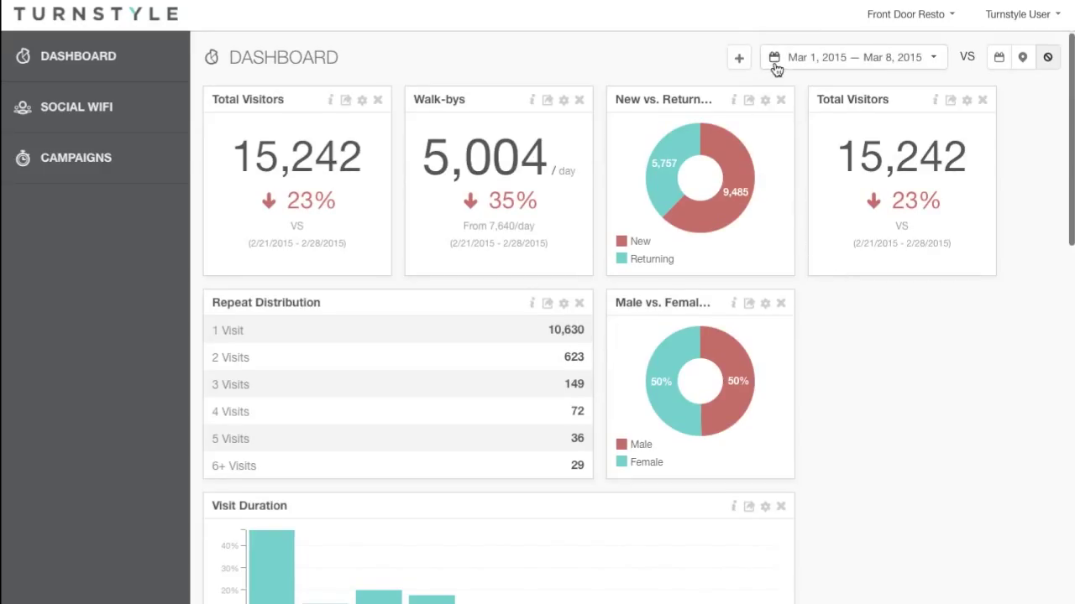
mouse_move(733, 107)
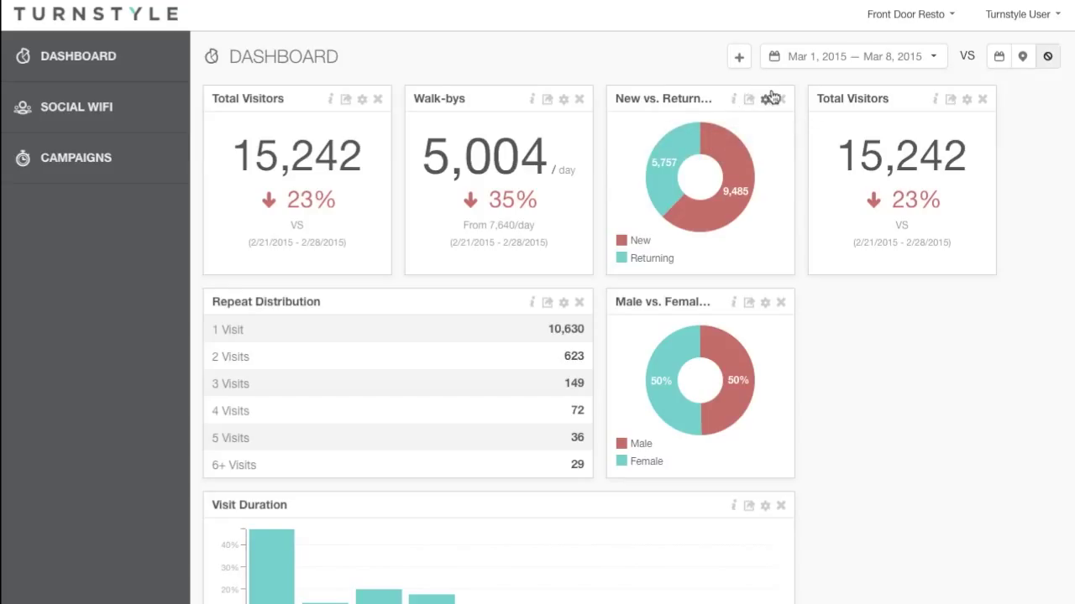
click(750, 101)
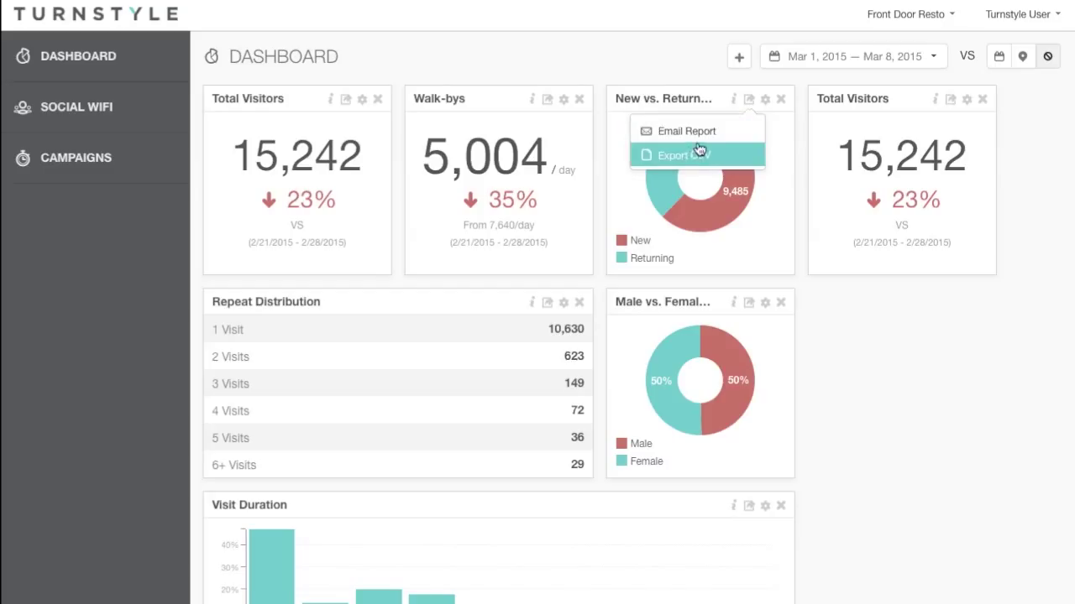
click(693, 75)
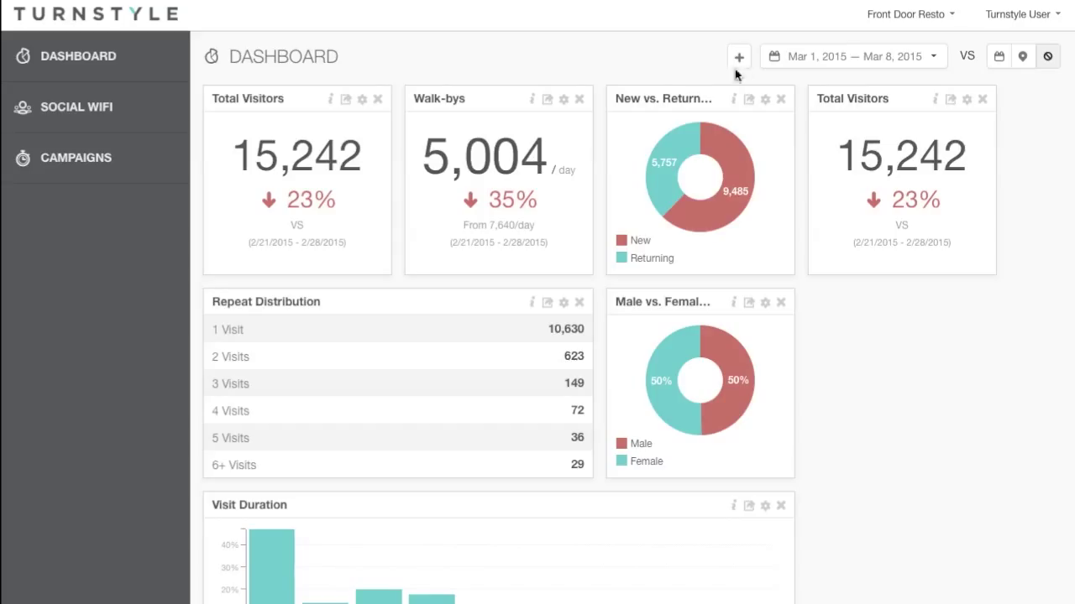
Step: Apply a Mar 8 – Mar 22, 2015 date range, giving 56,205 total visitors, up 76%
click(827, 61)
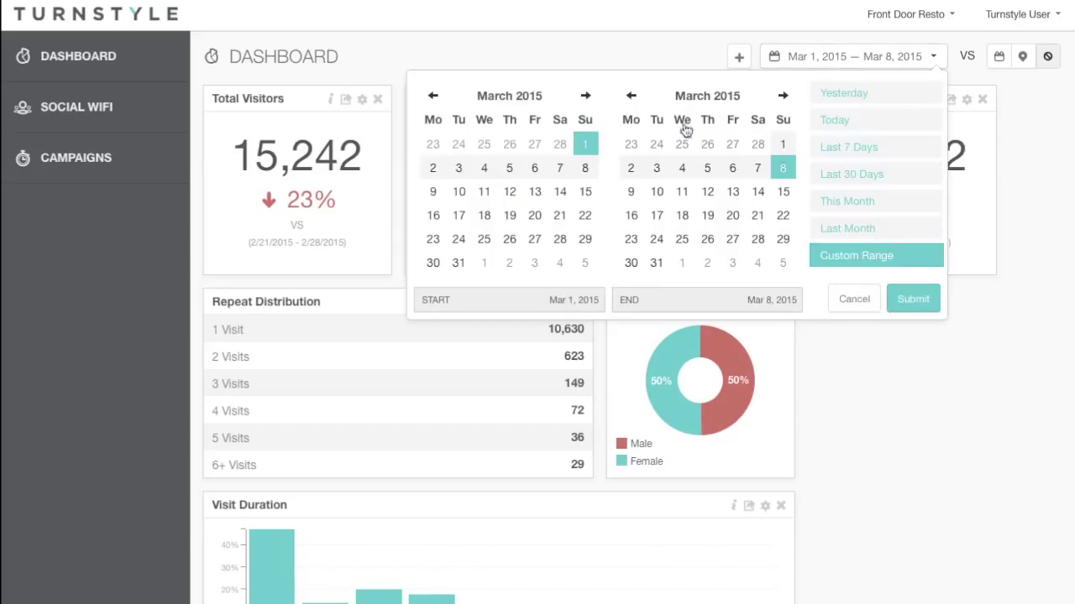
click(586, 193)
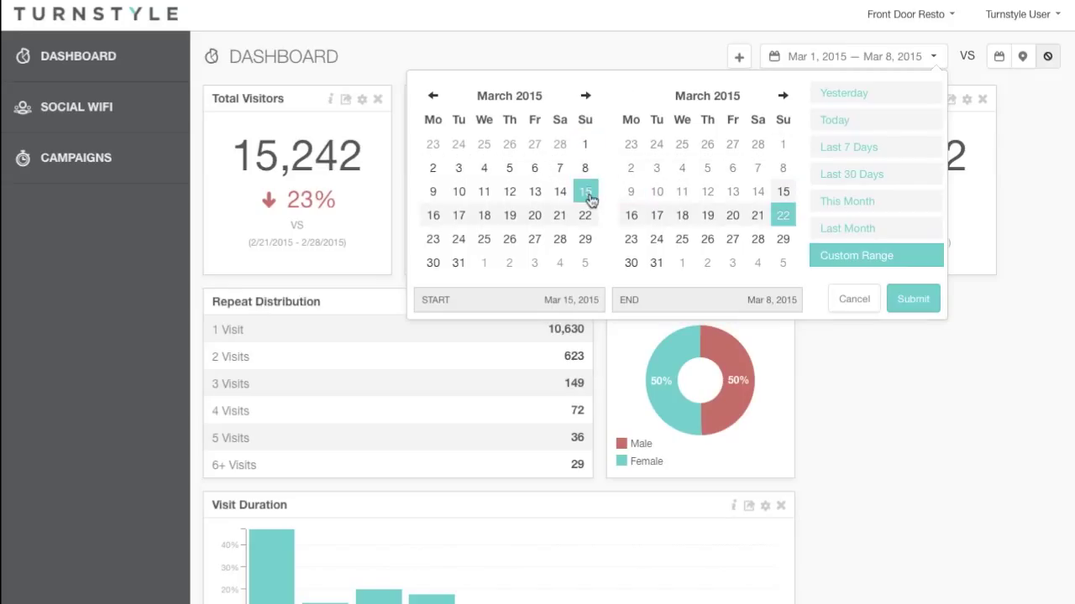
click(585, 169)
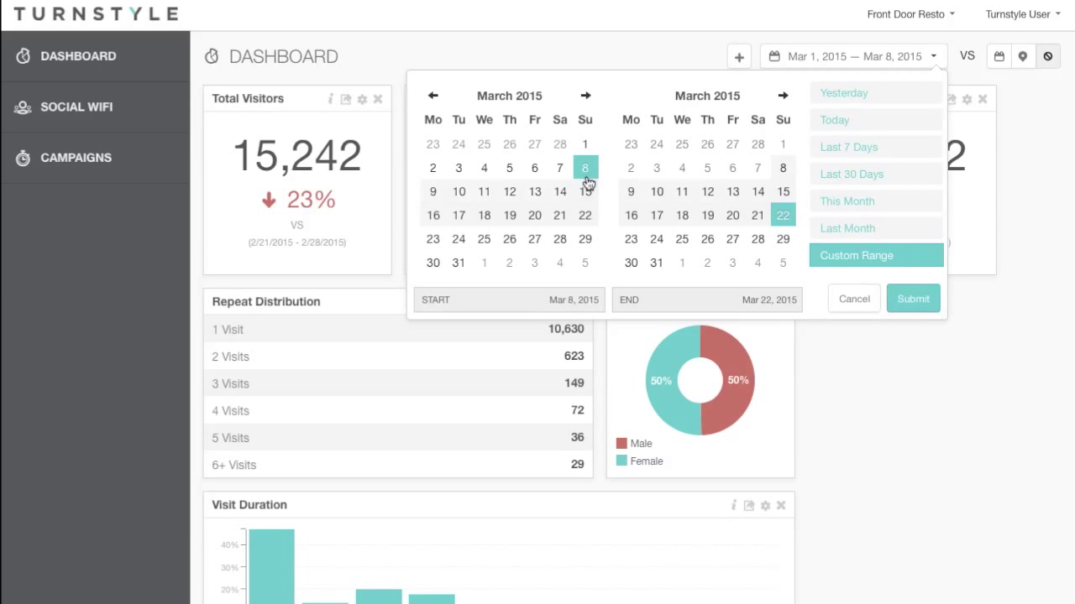
click(912, 300)
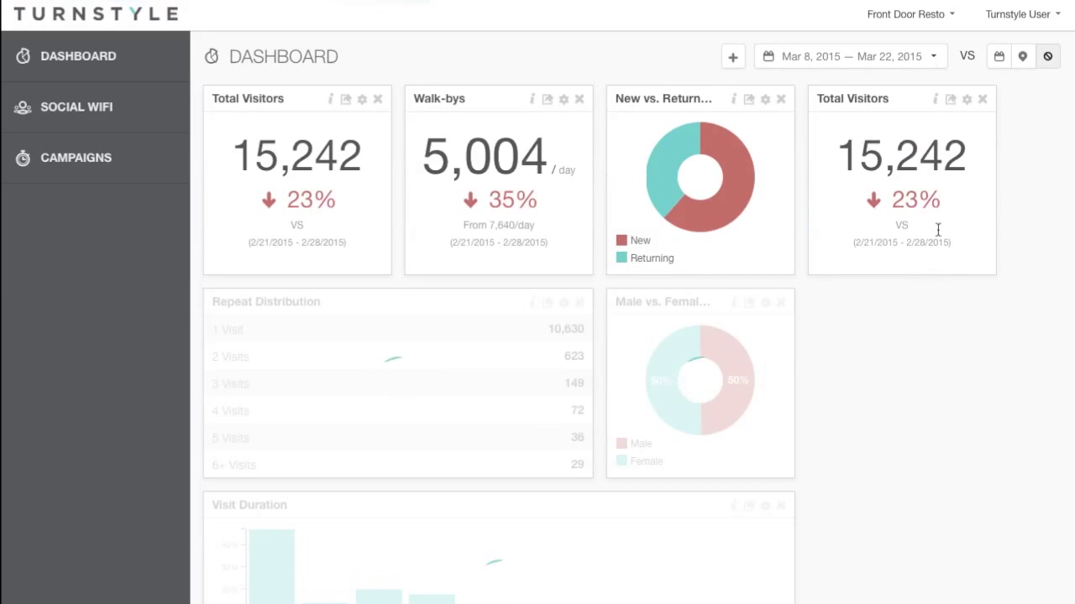
Step: Compare against Mar 12–26, 2015, then remove it to revert to the Feb 21 – Mar 7 comparison
click(999, 61)
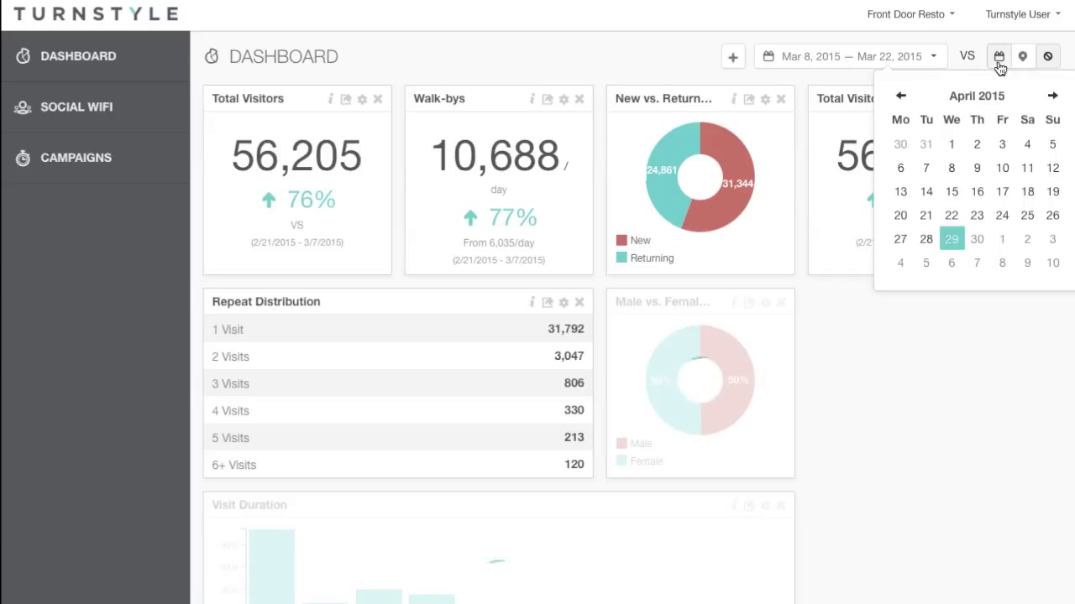
click(900, 96)
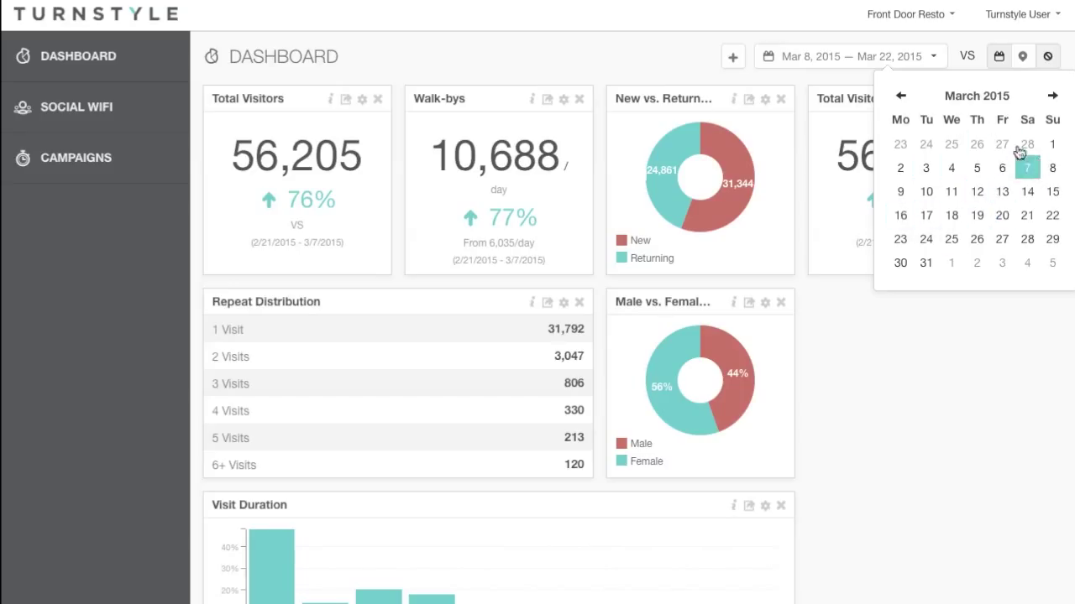
click(978, 193)
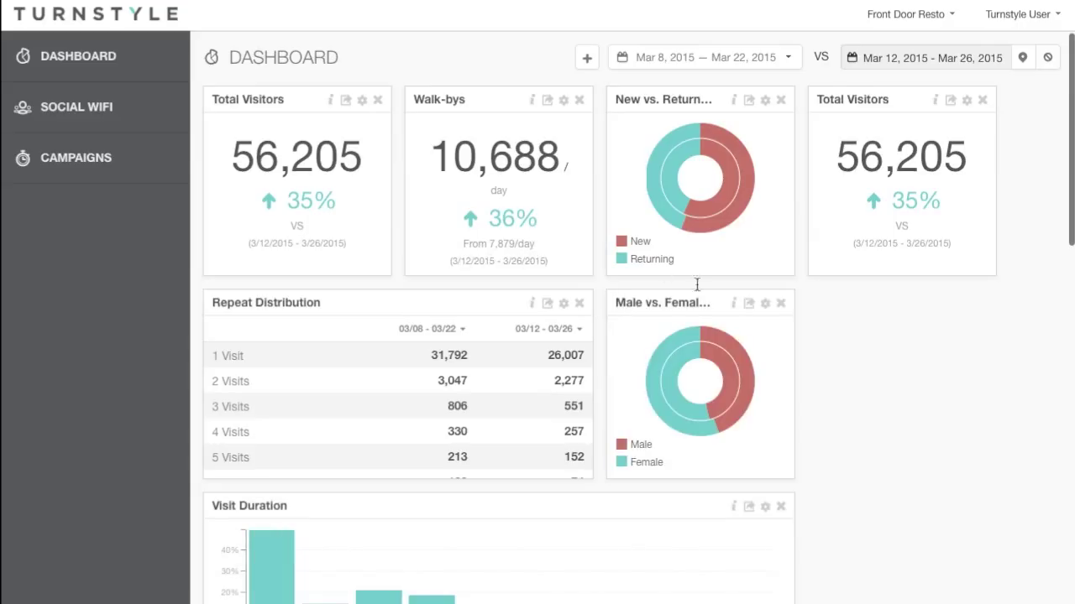
click(1049, 61)
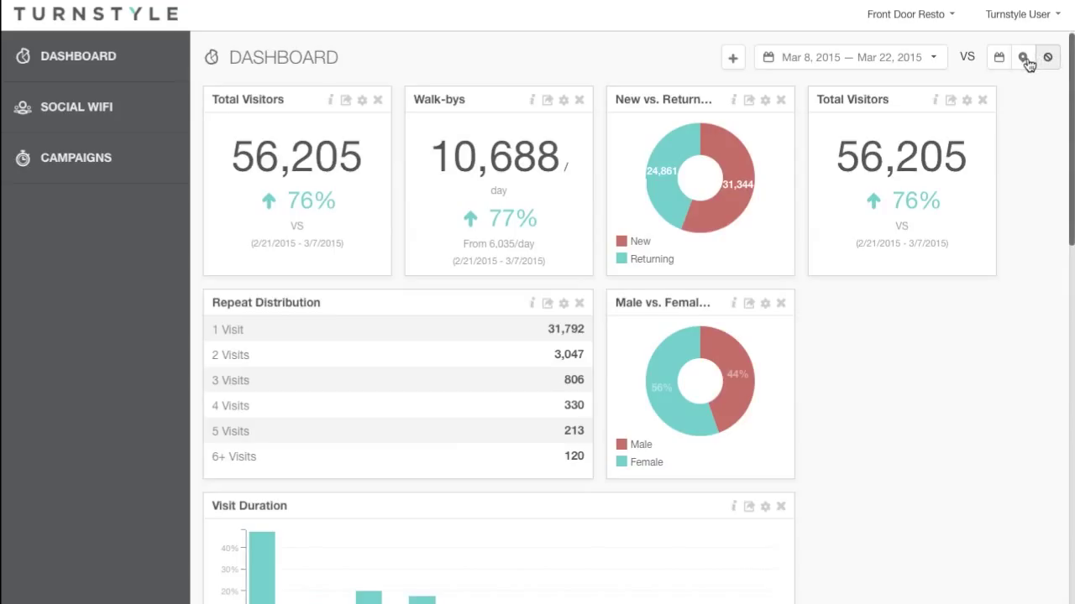
click(1023, 59)
click(1025, 60)
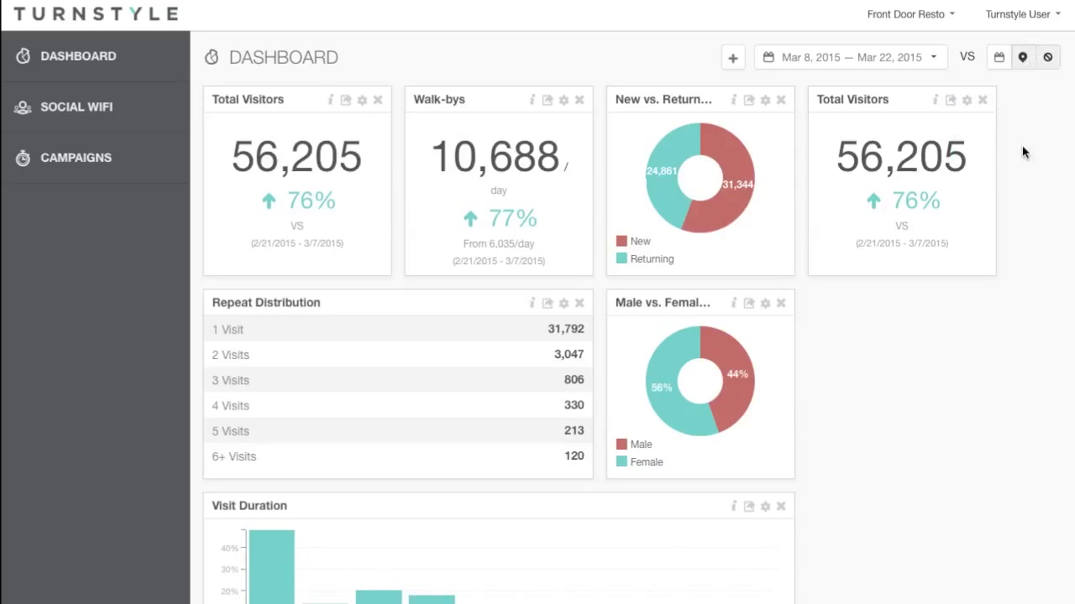
click(1048, 57)
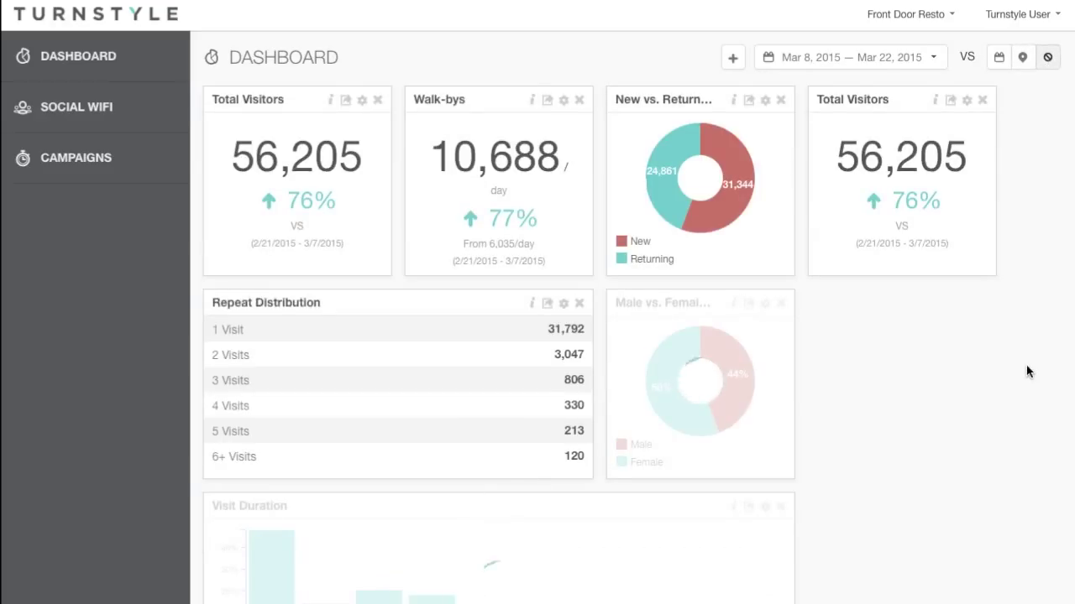